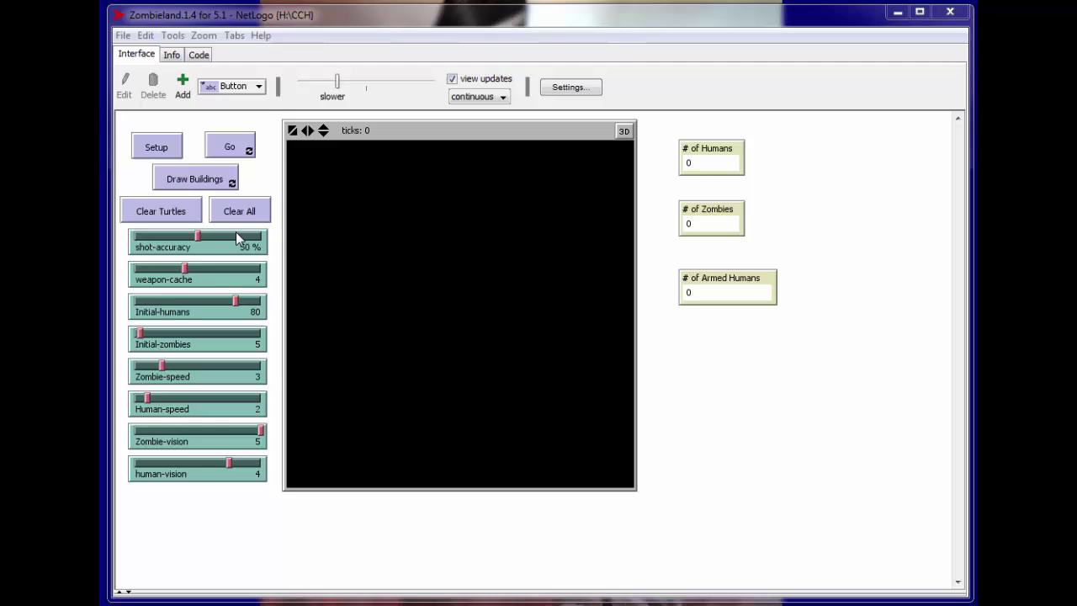
# Sketch a yellow building wall in the view, then erase it with Clear All.
pyautogui.click(205, 184)
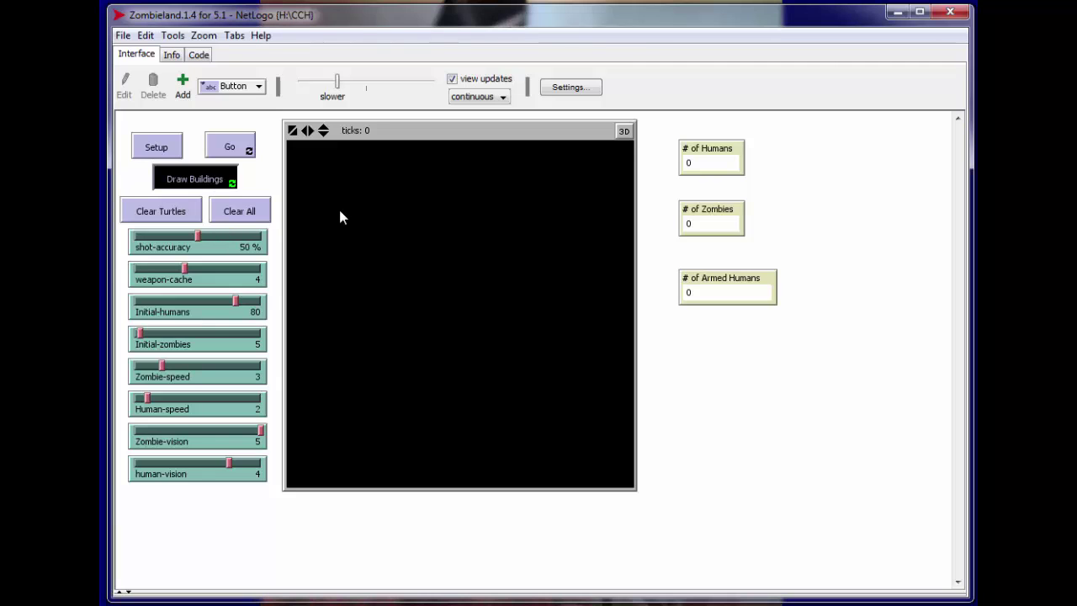
pyautogui.moveTo(366, 219)
pyautogui.mouseDown()
pyautogui.moveTo(493, 281)
pyautogui.moveTo(480, 188)
pyautogui.moveTo(398, 178)
pyautogui.mouseUp()
pyautogui.click(234, 213)
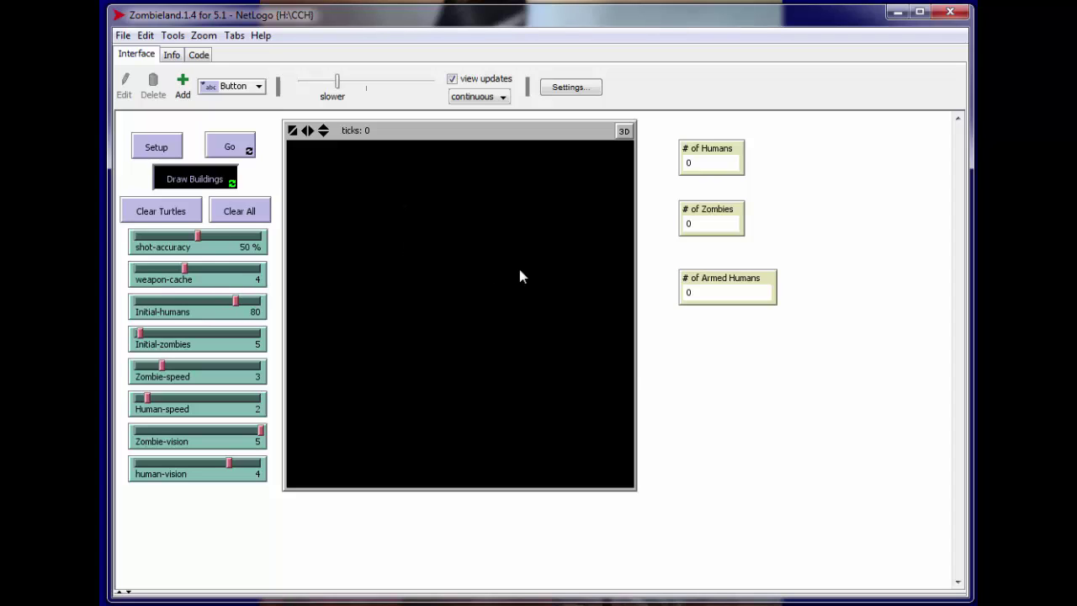
pyautogui.click(165, 150)
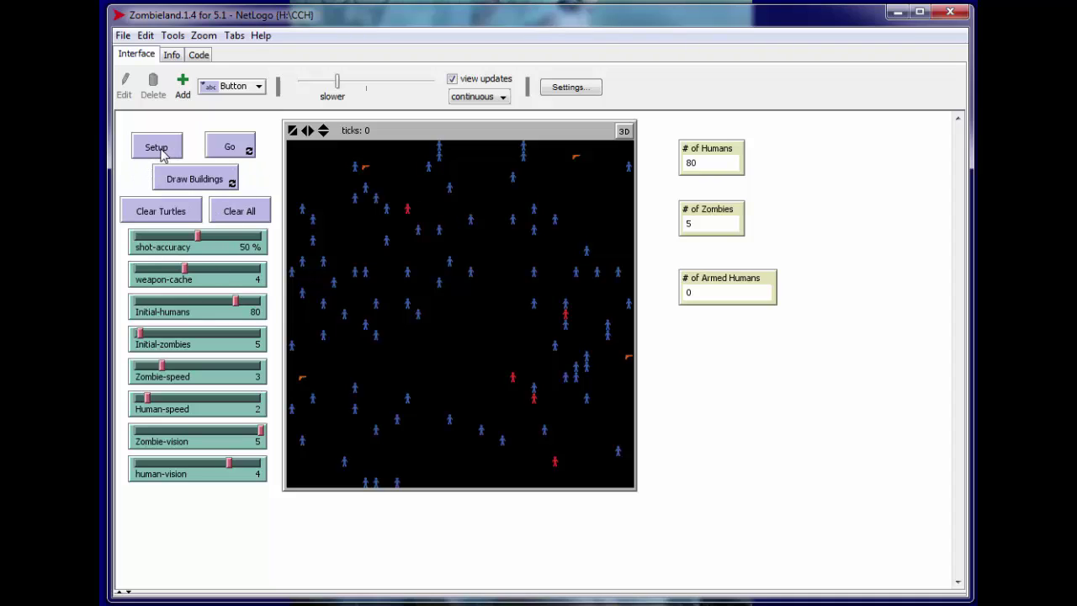
# Run Go forever until the zombies reach 0, leaving 27 humans with 20 armed.
pyautogui.click(244, 150)
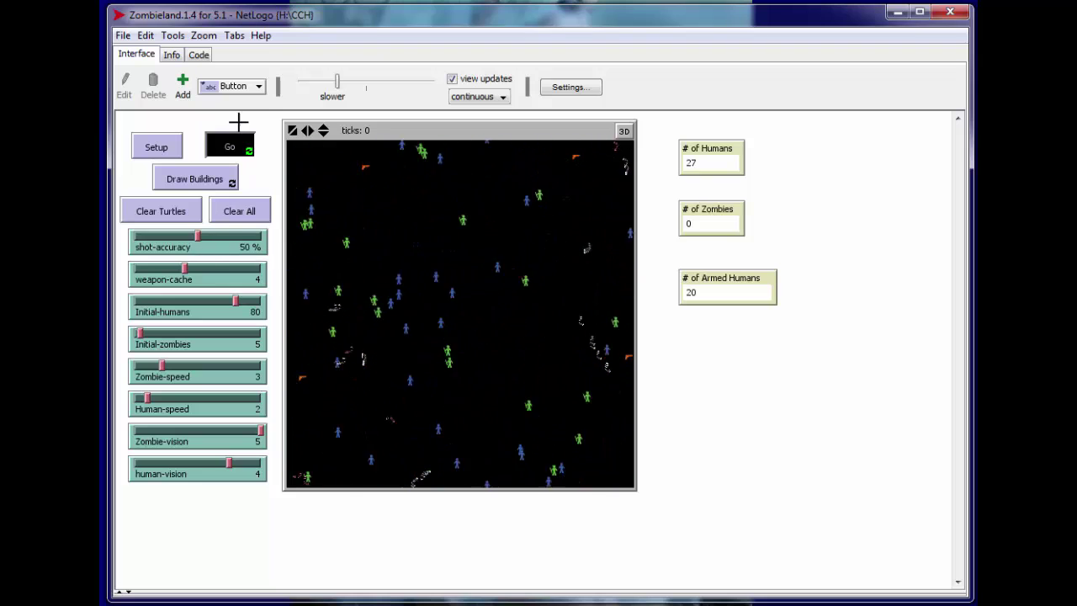
# Stop the run, clear the world, and draw three yellow buildings: upper left, upper right, lower left.
pyautogui.click(233, 146)
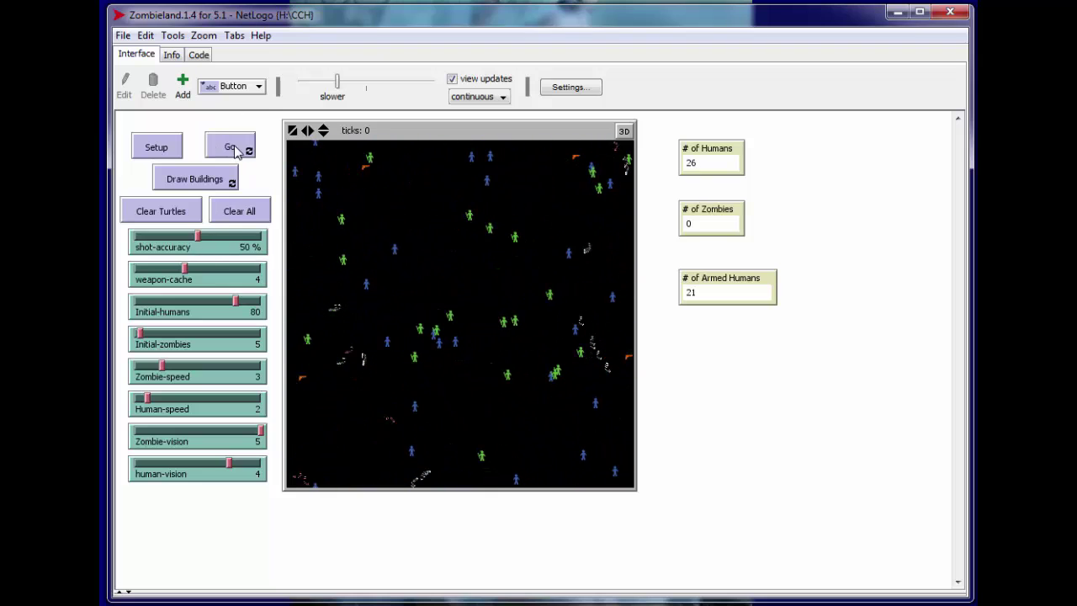
pyautogui.click(239, 212)
pyautogui.click(202, 181)
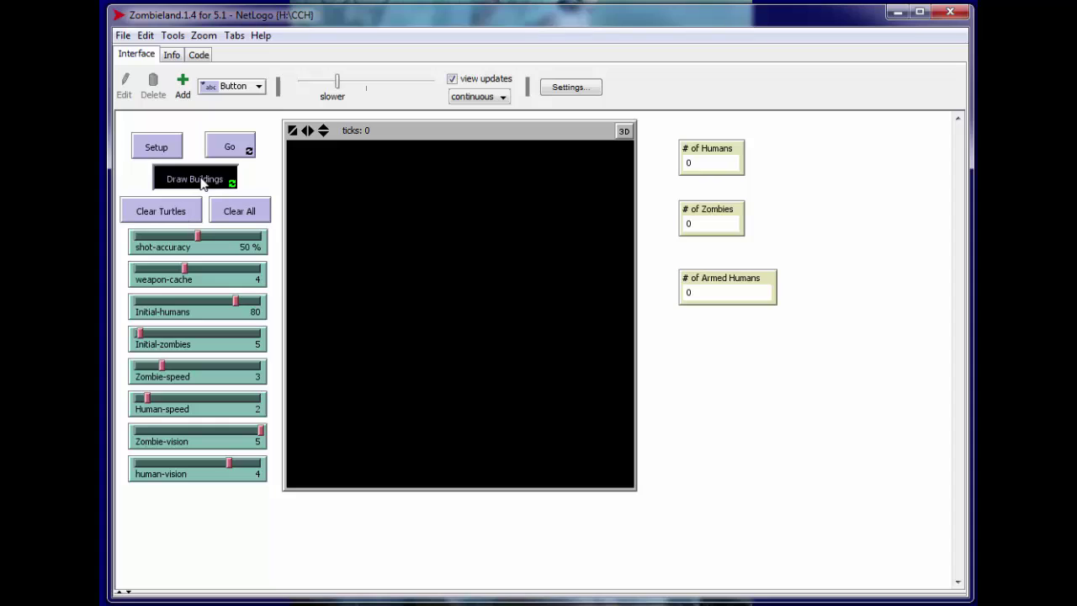
pyautogui.moveTo(333, 193)
pyautogui.mouseDown()
pyautogui.moveTo(336, 301)
pyautogui.moveTo(423, 308)
pyautogui.moveTo(425, 195)
pyautogui.moveTo(344, 187)
pyautogui.mouseUp()
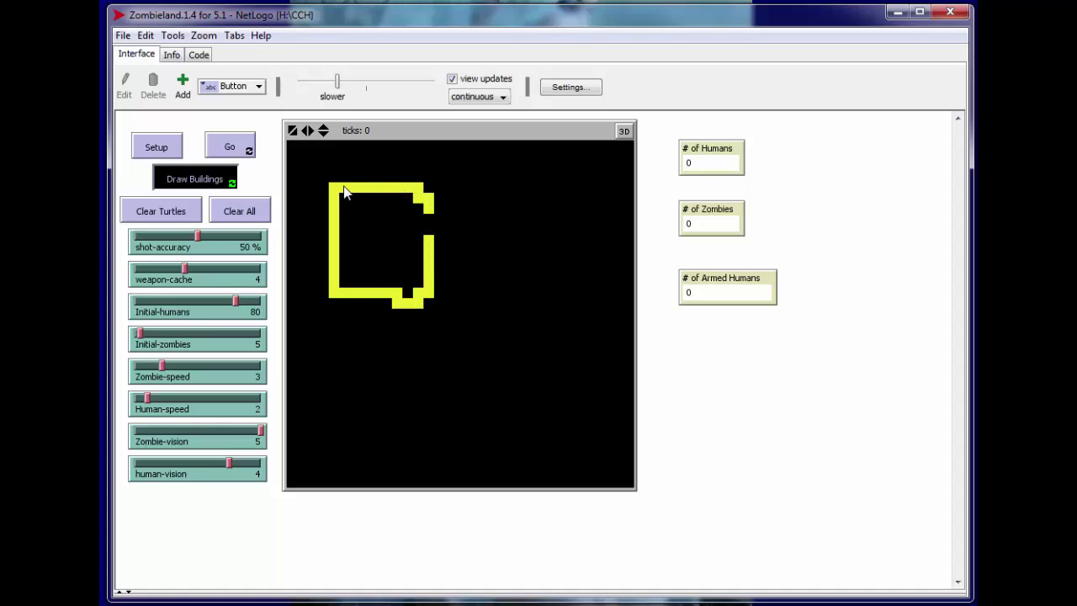
pyautogui.moveTo(533, 189)
pyautogui.mouseDown()
pyautogui.moveTo(528, 311)
pyautogui.moveTo(606, 290)
pyautogui.moveTo(599, 186)
pyautogui.moveTo(534, 180)
pyautogui.mouseUp()
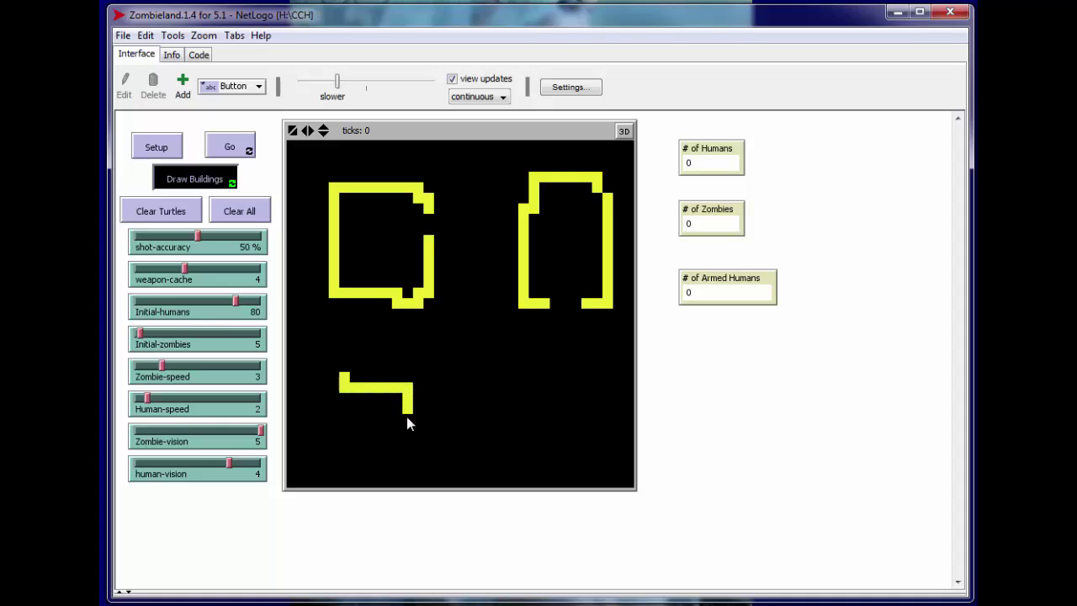
pyautogui.moveTo(407, 416)
pyautogui.mouseDown()
pyautogui.moveTo(360, 440)
pyautogui.moveTo(319, 440)
pyautogui.moveTo(311, 414)
pyautogui.mouseUp()
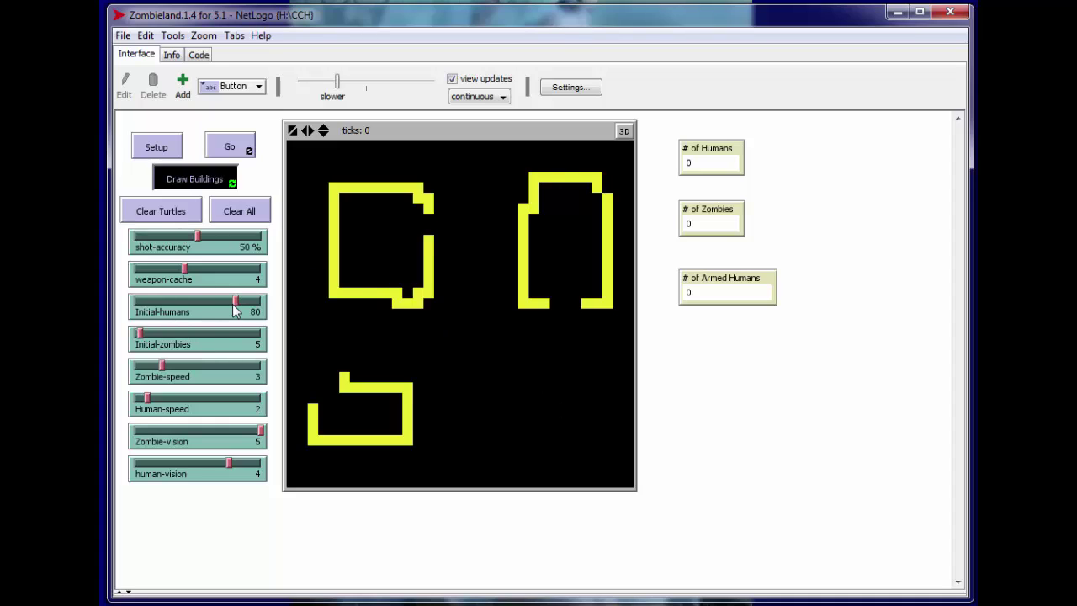
# Set the sliders to 100 humans, 9 zombies, human speed 3, vision 5 and shot accuracy 28%.
pyautogui.moveTo(238, 309); pyautogui.dragTo(284, 315)
pyautogui.moveTo(140, 336); pyautogui.dragTo(144, 336)
pyautogui.moveTo(148, 406); pyautogui.dragTo(162, 406)
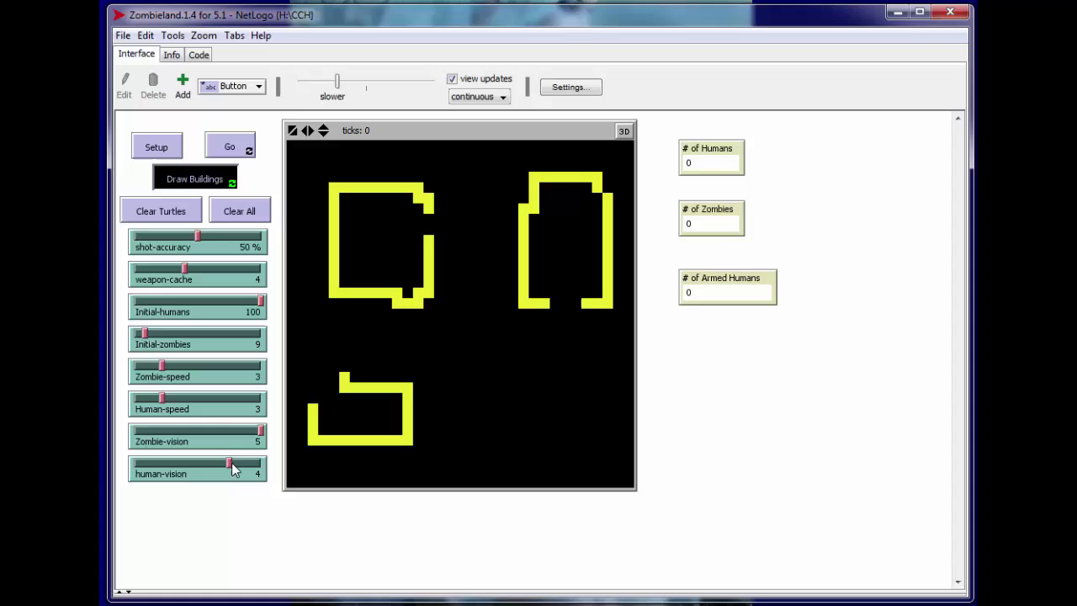
pyautogui.moveTo(236, 468); pyautogui.dragTo(265, 470)
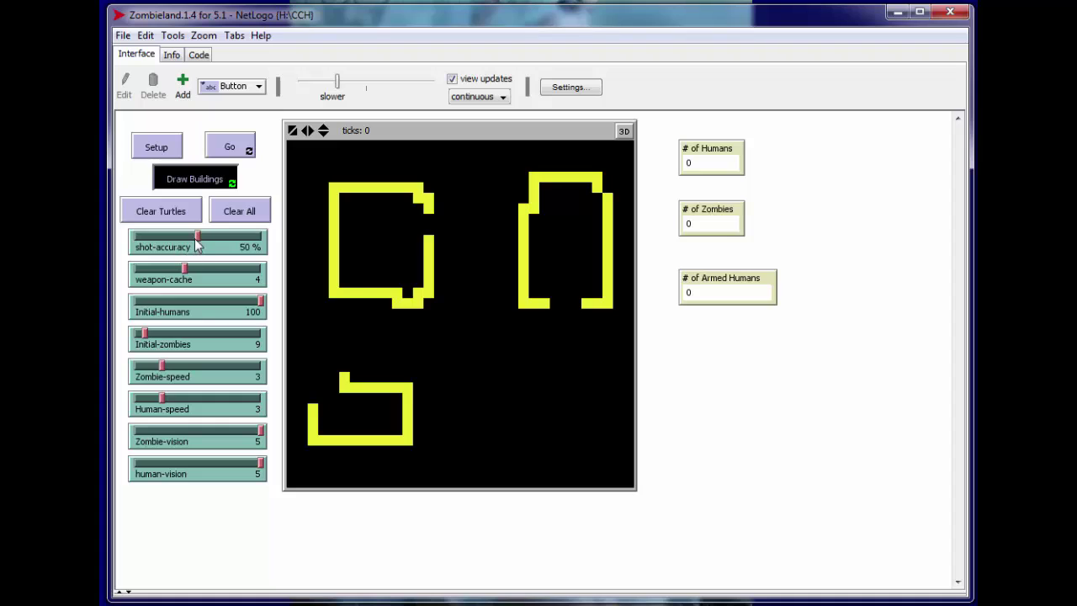
pyautogui.moveTo(200, 243); pyautogui.dragTo(170, 245)
# Populate the world, then clear it and draw a new enclosed building at upper left.
pyautogui.click(157, 151)
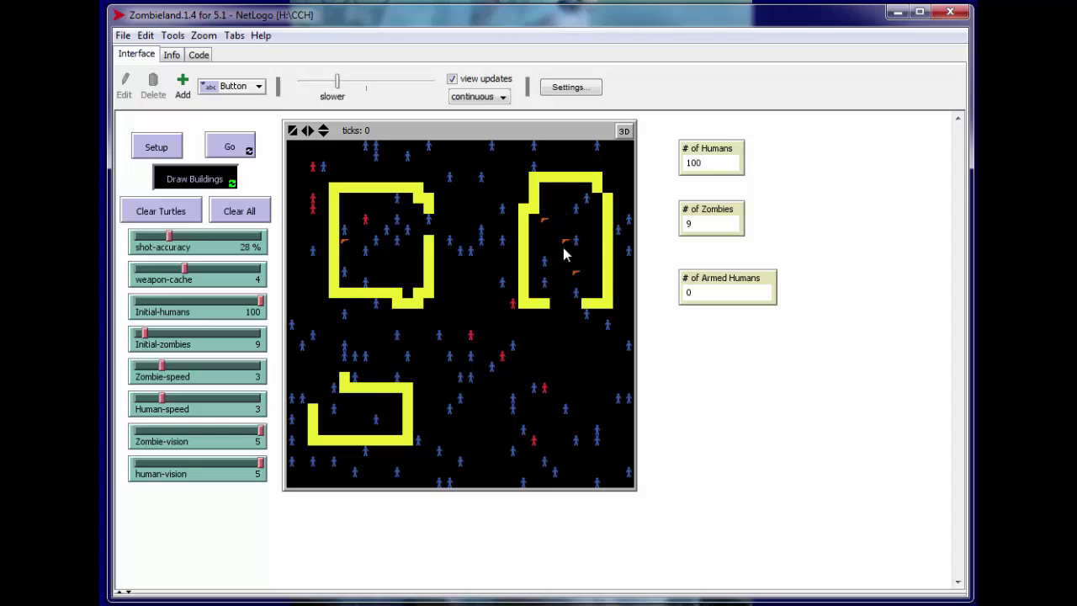
pyautogui.click(227, 210)
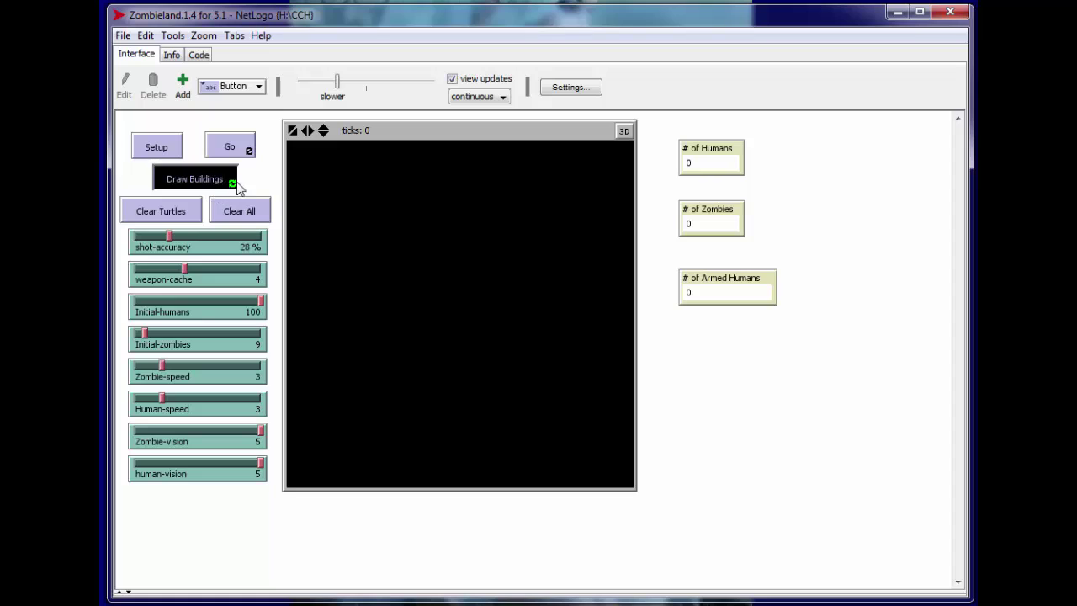
pyautogui.moveTo(327, 174)
pyautogui.mouseDown()
pyautogui.moveTo(329, 253)
pyautogui.moveTo(402, 286)
pyautogui.moveTo(428, 234)
pyautogui.mouseUp()
pyautogui.moveTo(426, 194)
pyautogui.mouseDown()
pyautogui.moveTo(422, 168)
pyautogui.moveTo(332, 171)
pyautogui.mouseUp()
# Draw an upper-right building and two zigzag walls at the lower left.
pyautogui.moveTo(513, 201); pyautogui.dragTo(529, 222)
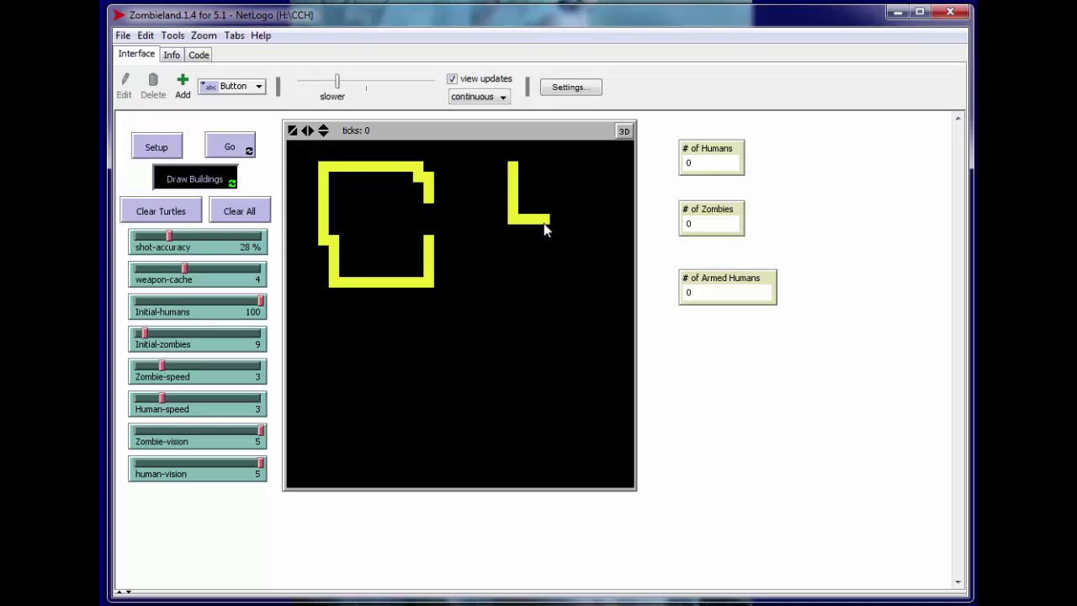
pyautogui.moveTo(541, 297)
pyautogui.mouseDown()
pyautogui.moveTo(610, 282)
pyautogui.moveTo(613, 168)
pyautogui.moveTo(519, 169)
pyautogui.mouseUp()
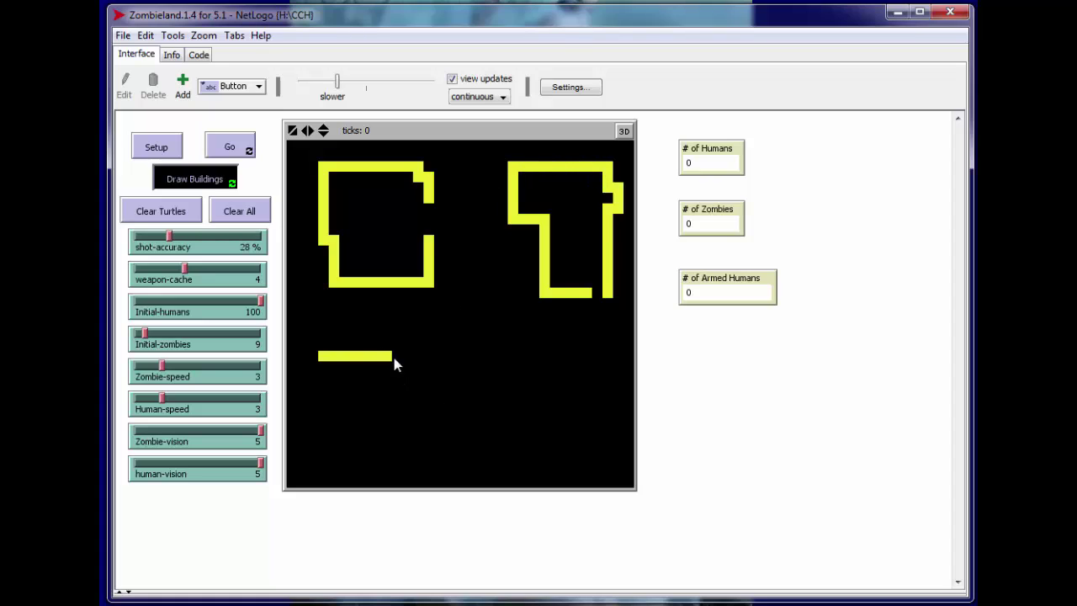
pyautogui.moveTo(393, 361)
pyautogui.mouseDown()
pyautogui.moveTo(433, 371)
pyautogui.moveTo(323, 395)
pyautogui.mouseUp()
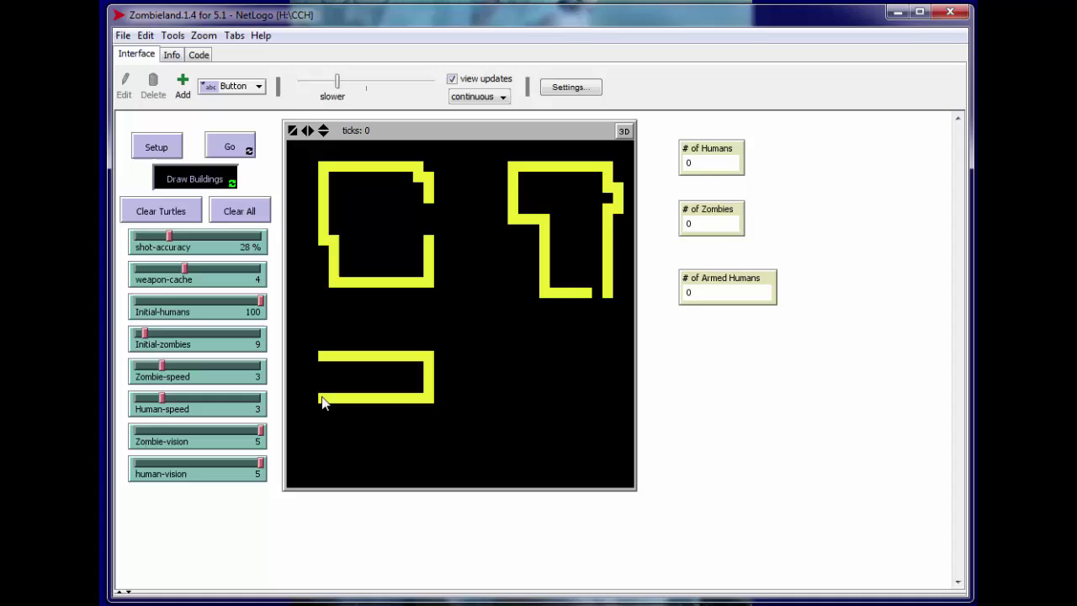
pyautogui.moveTo(420, 431)
pyautogui.mouseDown()
pyautogui.moveTo(322, 433)
pyautogui.moveTo(325, 469)
pyautogui.mouseUp()
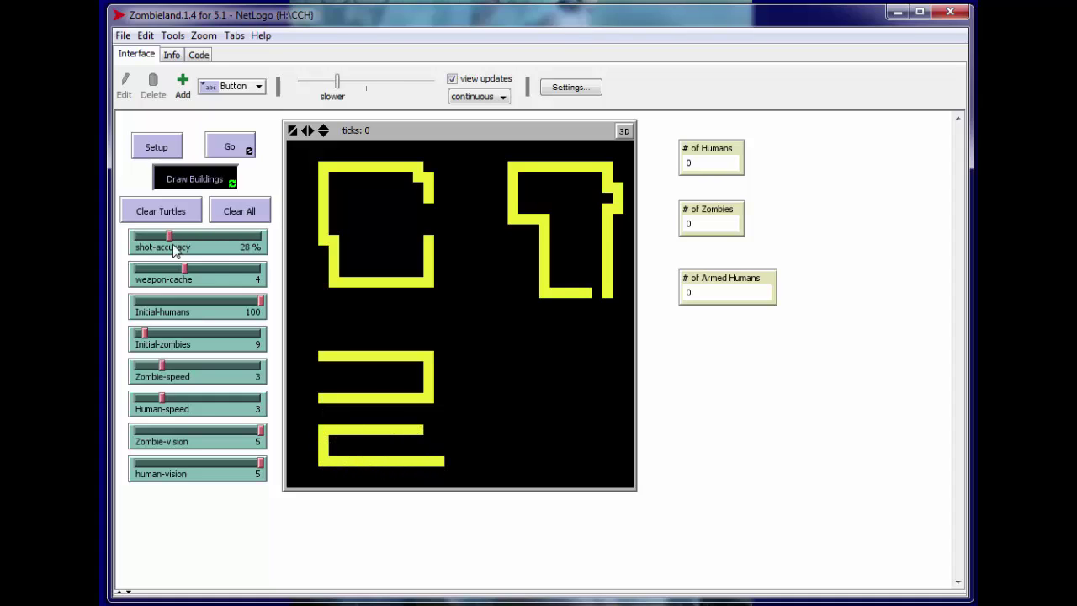
# Place 100 humans and 9 zombies, then run until 0 zombies, 1 human and 16 armed remain.
pyautogui.click(156, 150)
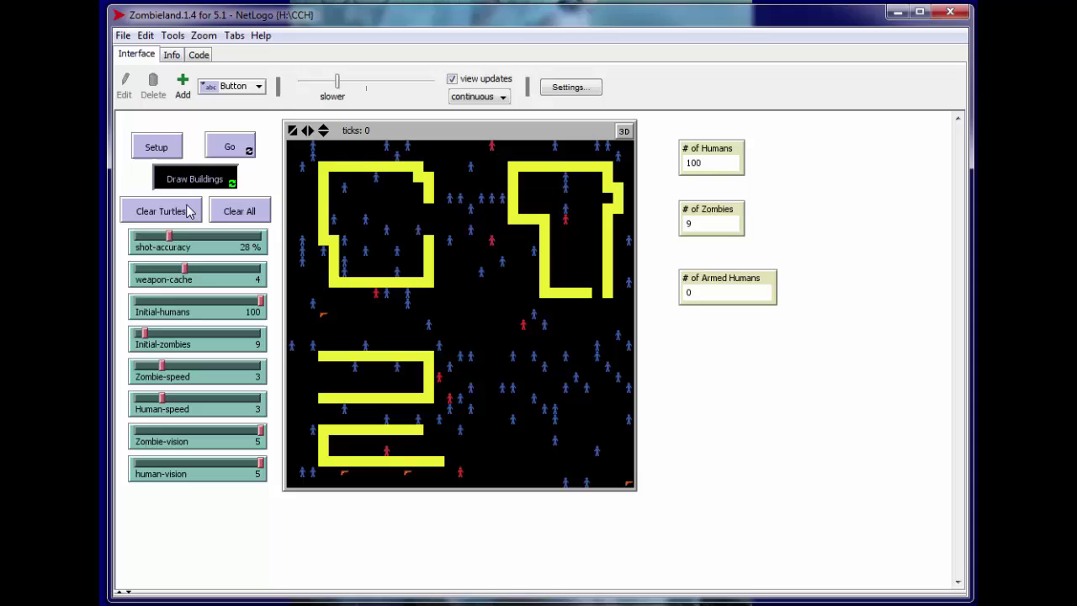
pyautogui.click(235, 151)
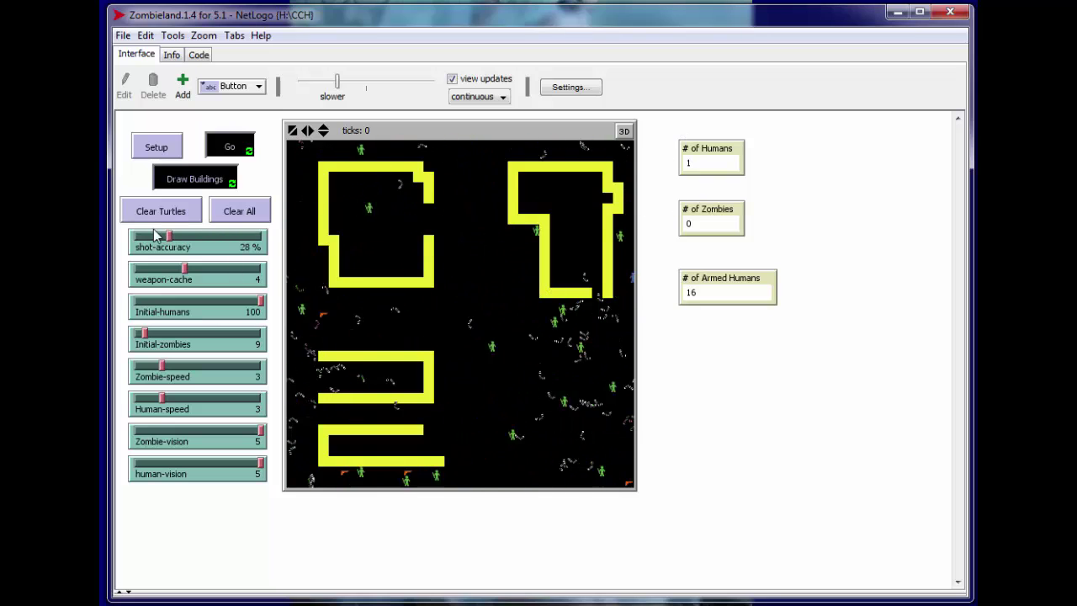
# Stop the run and scroll through the model's code to the scared-check procedure.
pyautogui.click(249, 148)
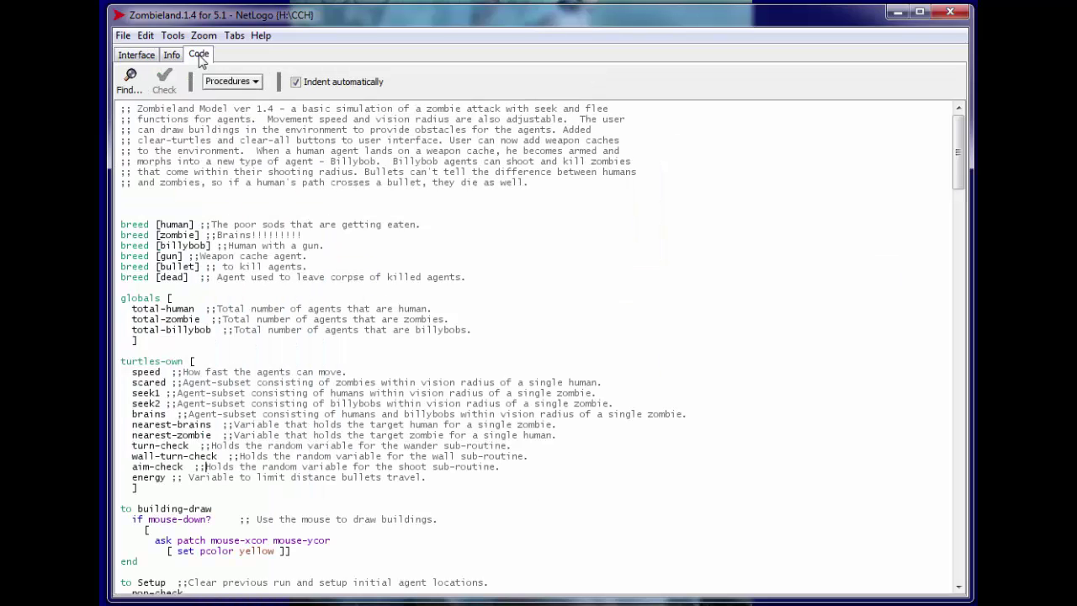
pyautogui.click(200, 54)
pyautogui.scroll(-18, 342, 341)
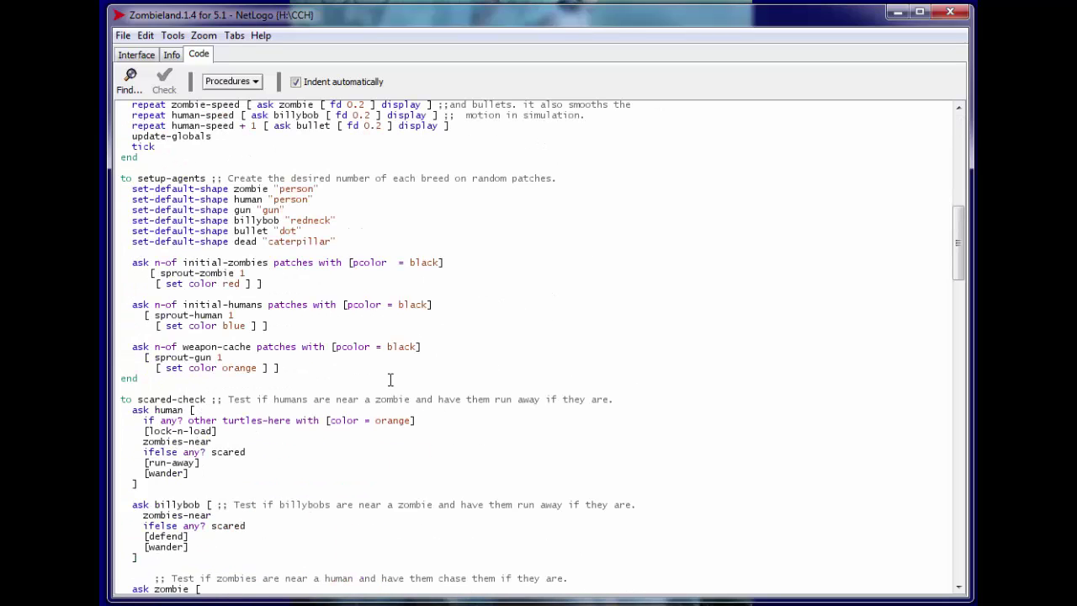
pyautogui.scroll(-5, 390, 380)
pyautogui.scroll(-9, 270, 414)
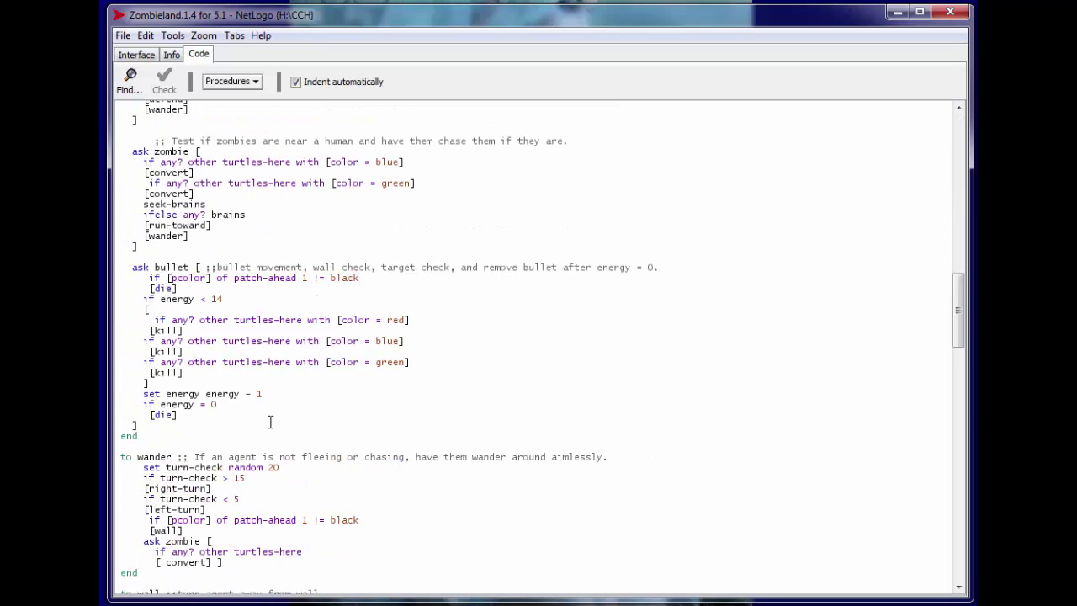
pyautogui.scroll(-5, 414, 420)
pyautogui.scroll(-5, 341, 452)
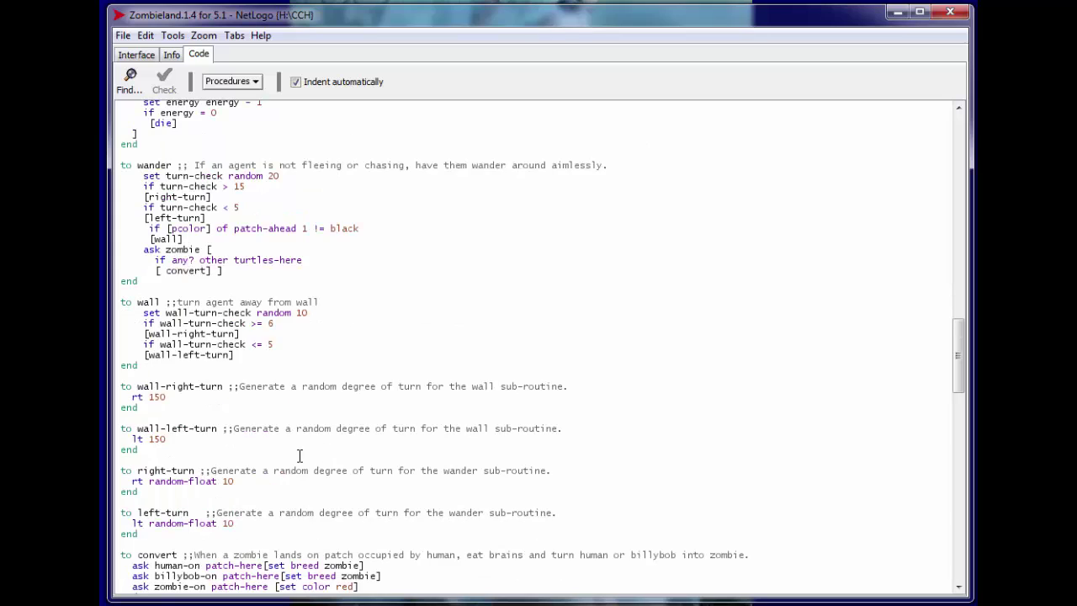
pyautogui.scroll(-14, 298, 452)
pyautogui.scroll(-5, 310, 424)
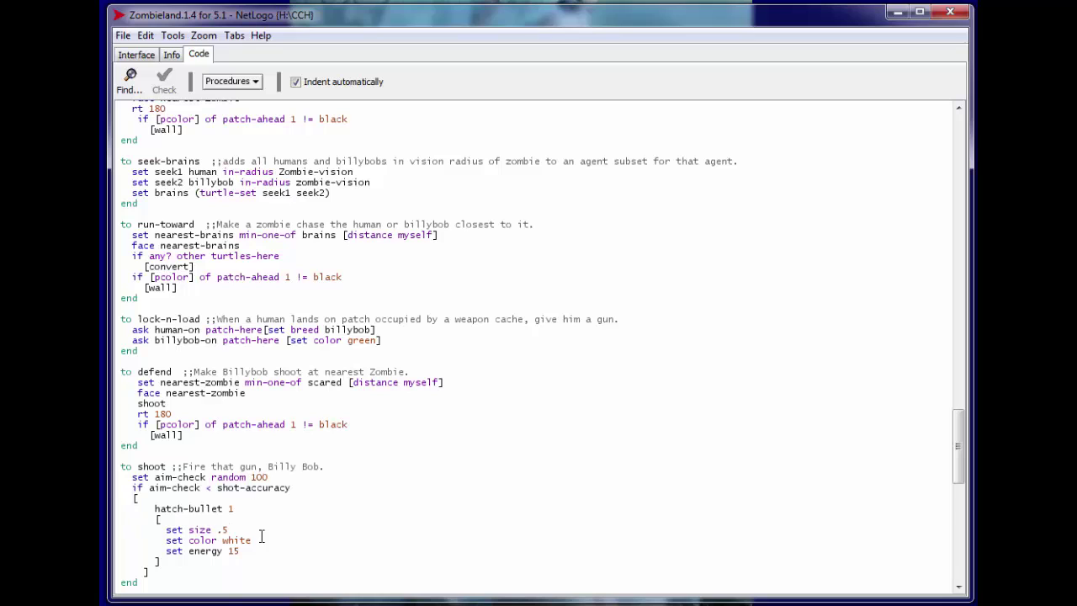
pyautogui.scroll(5, 295, 359)
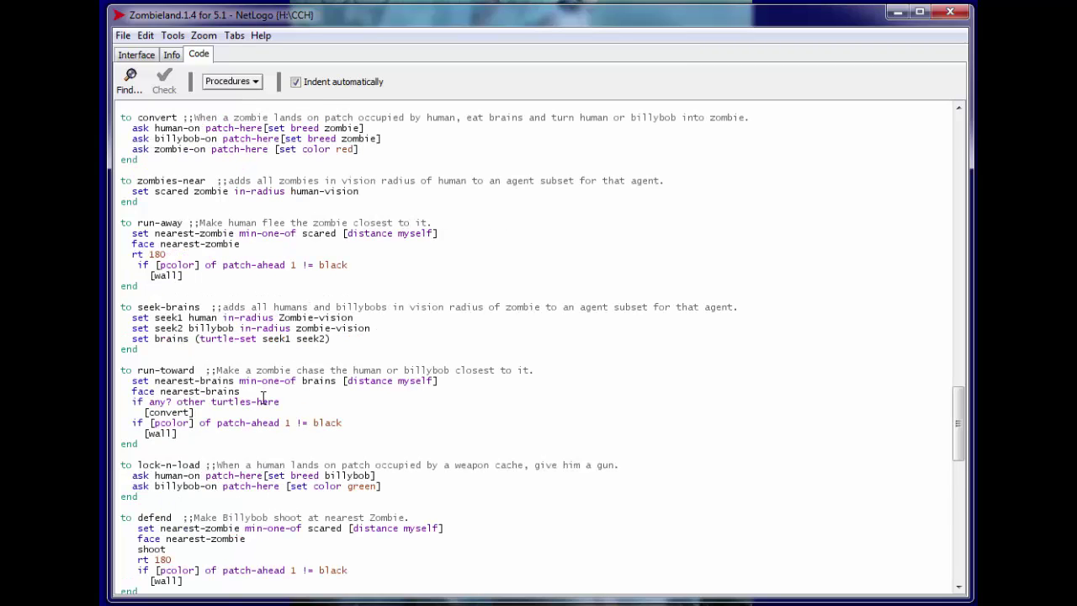
pyautogui.scroll(20, 235, 307)
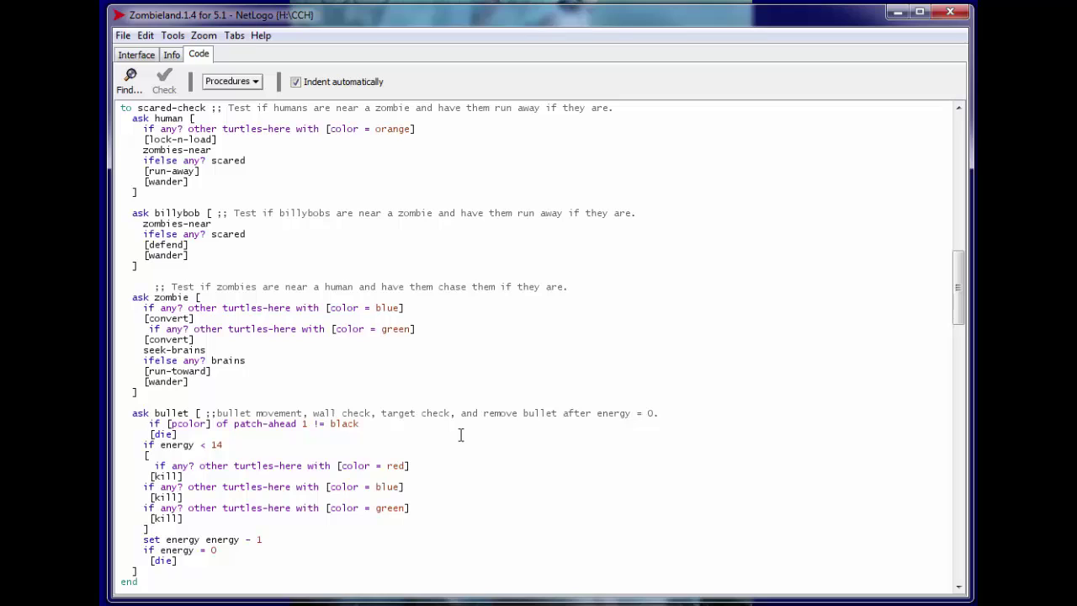
# Return to the Interface tab showing the finished run with 16 armed humans and 0 zombies.
pyautogui.click(136, 55)
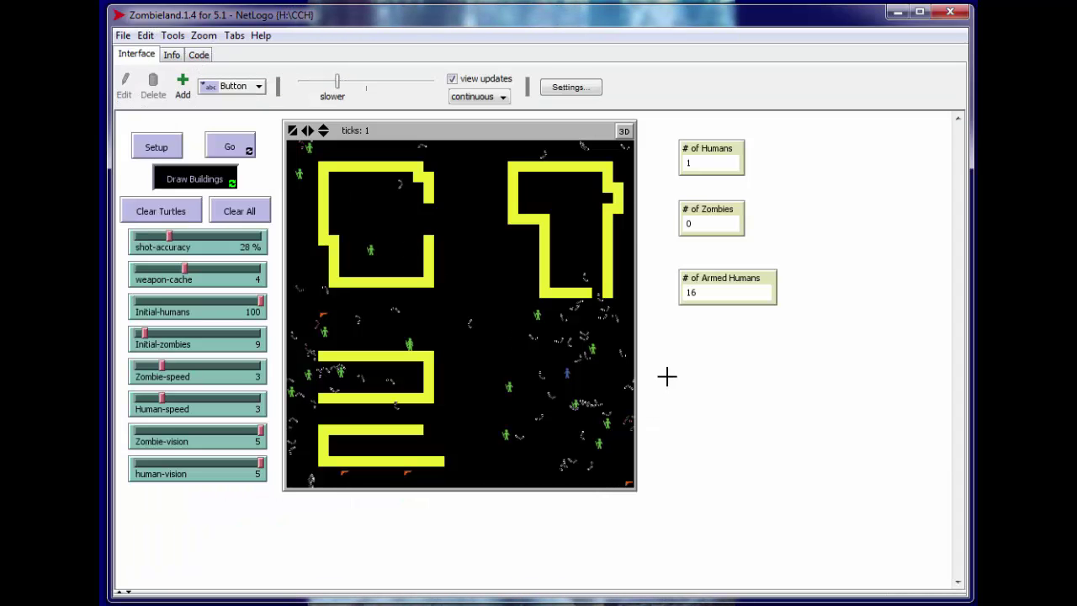